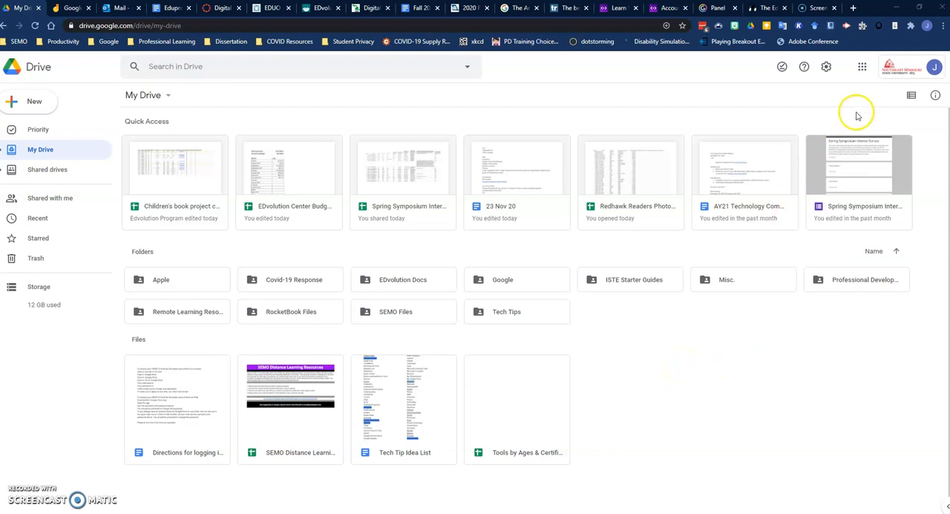
Step: Switch from Drive to Google Jamboard and create a new jam
{"action": "left_click", "coordinate": [861, 67]}
{"action": "scroll", "coordinate": [874, 184], "scroll_direction": "down", "scroll_amount": 1}
{"action": "scroll", "coordinate": [875, 186], "scroll_direction": "down", "scroll_amount": 3}
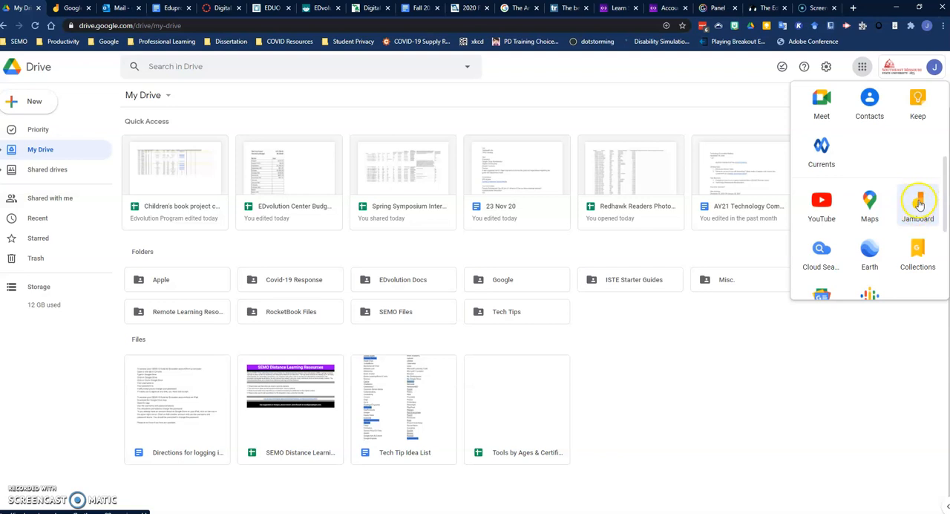
{"action": "left_click", "coordinate": [916, 208]}
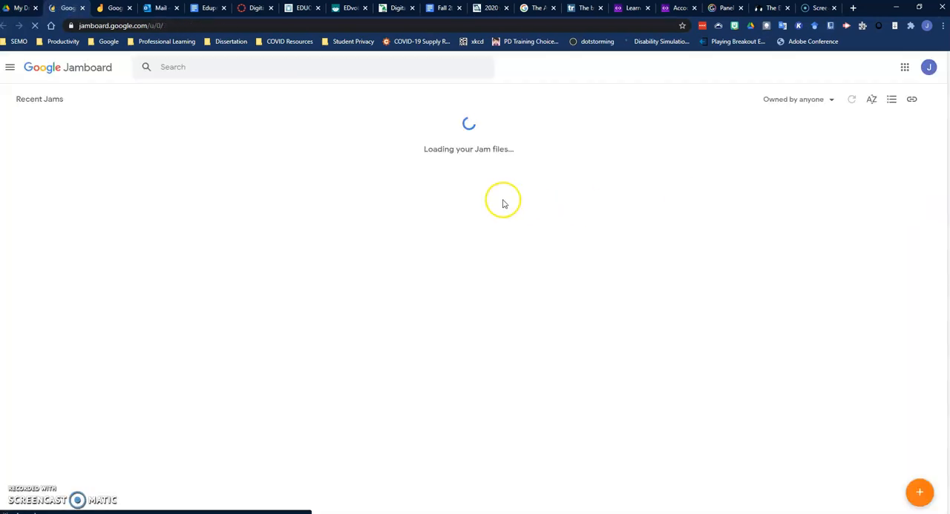
{"action": "left_click", "coordinate": [129, 7]}
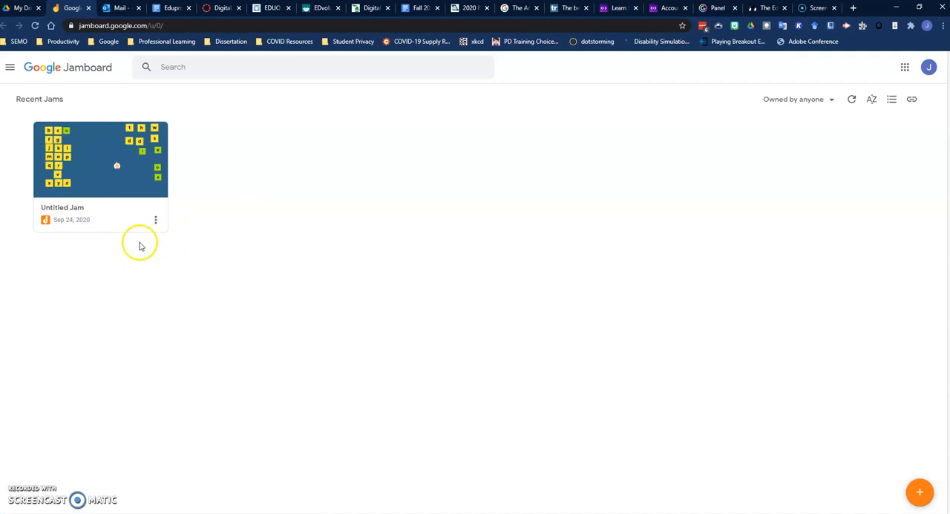
{"action": "left_click", "coordinate": [921, 493]}
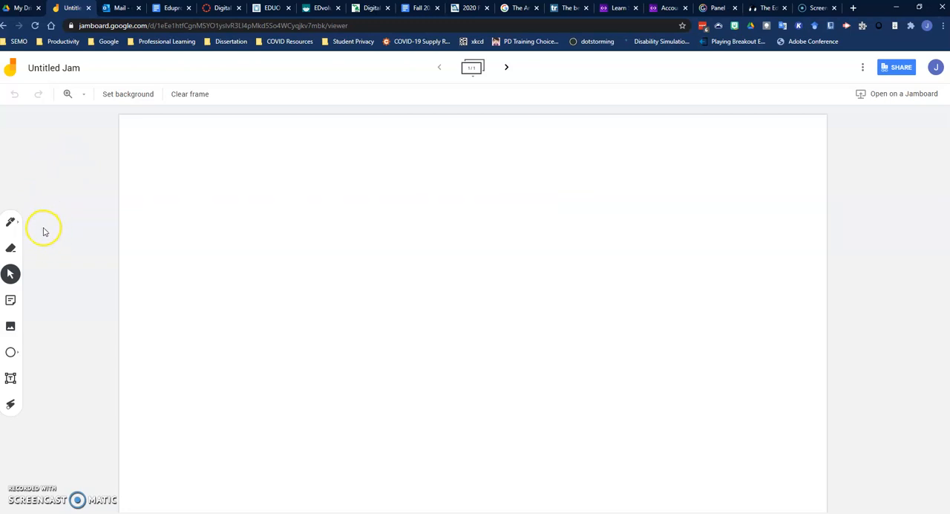
Step: Rename the untitled jam as Demo
{"action": "left_click", "coordinate": [77, 66]}
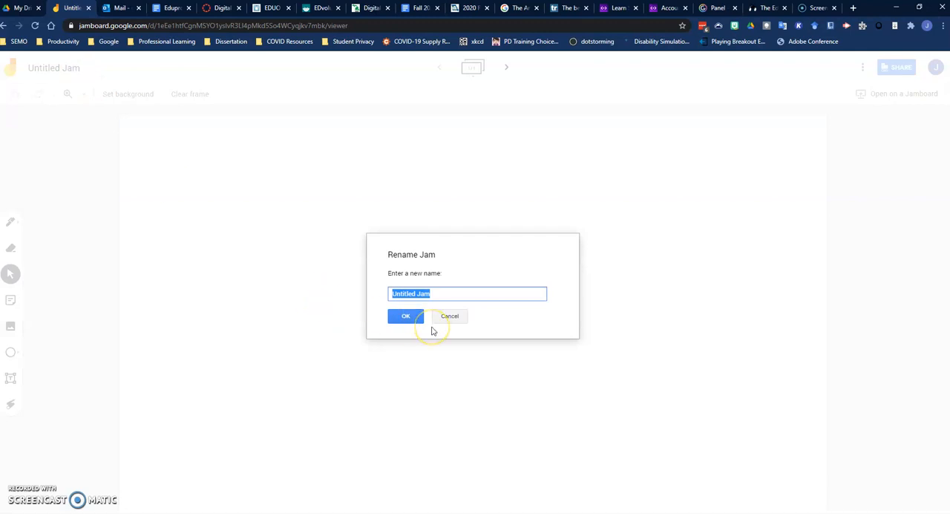
{"action": "key", "text": "BackSpace"}
{"action": "type", "text": "D"}
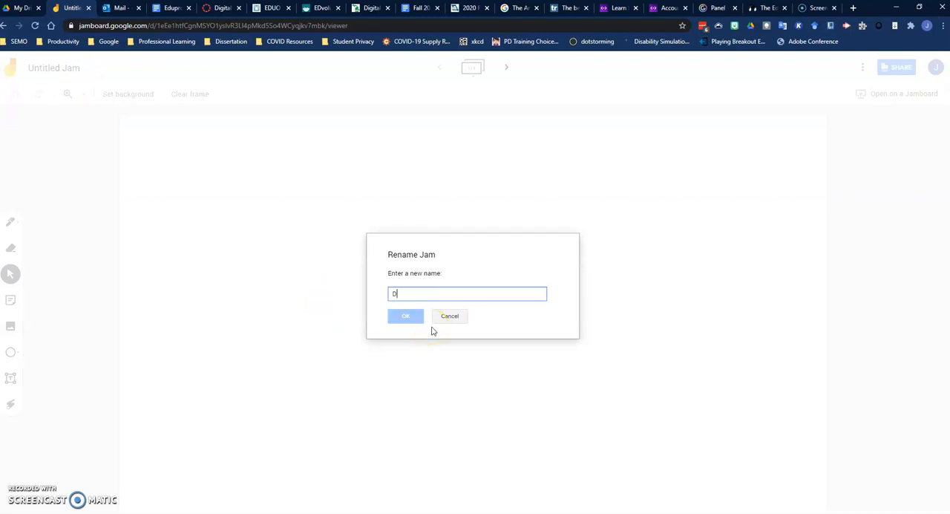
{"action": "type", "text": "emo"}
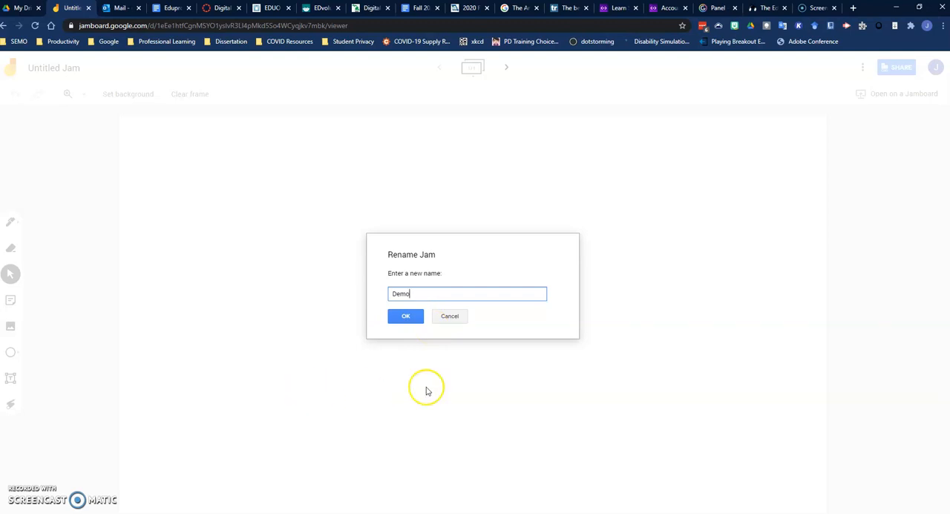
{"action": "left_click", "coordinate": [405, 316]}
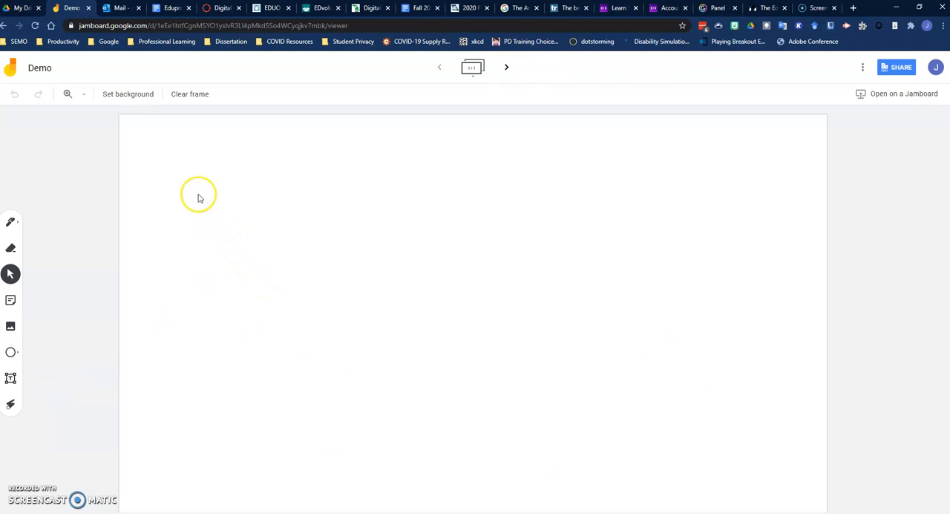
Step: Try the dotted, lined, graph and gray backgrounds on the frame, one after another
{"action": "left_click", "coordinate": [127, 98]}
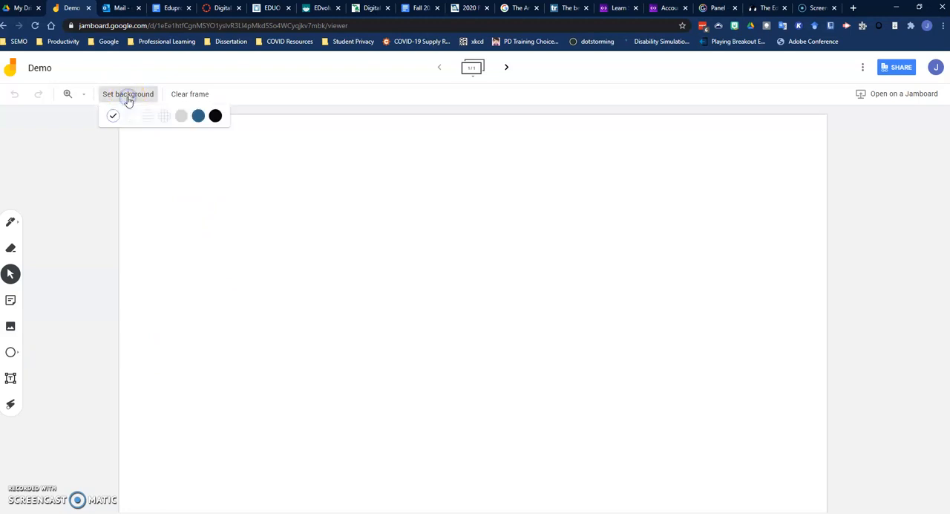
{"action": "left_click", "coordinate": [129, 116]}
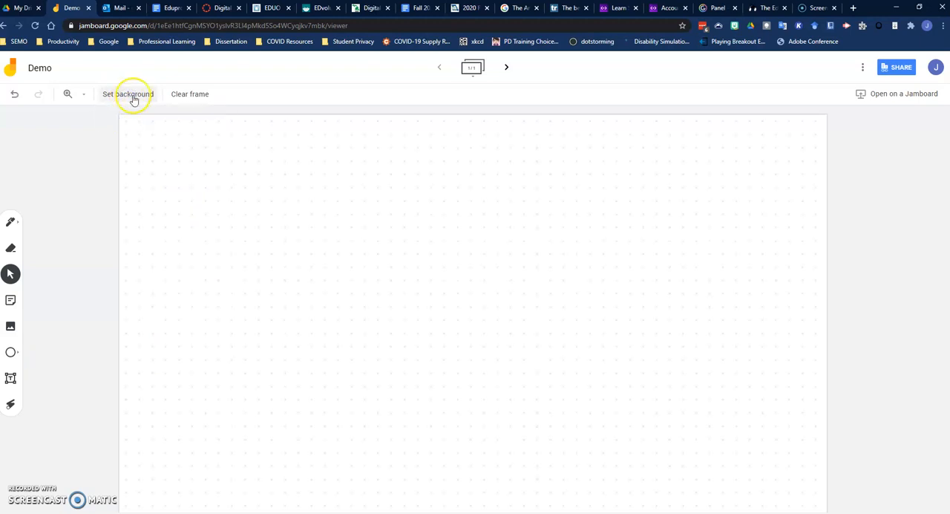
{"action": "left_click", "coordinate": [133, 95]}
{"action": "left_click", "coordinate": [148, 116]}
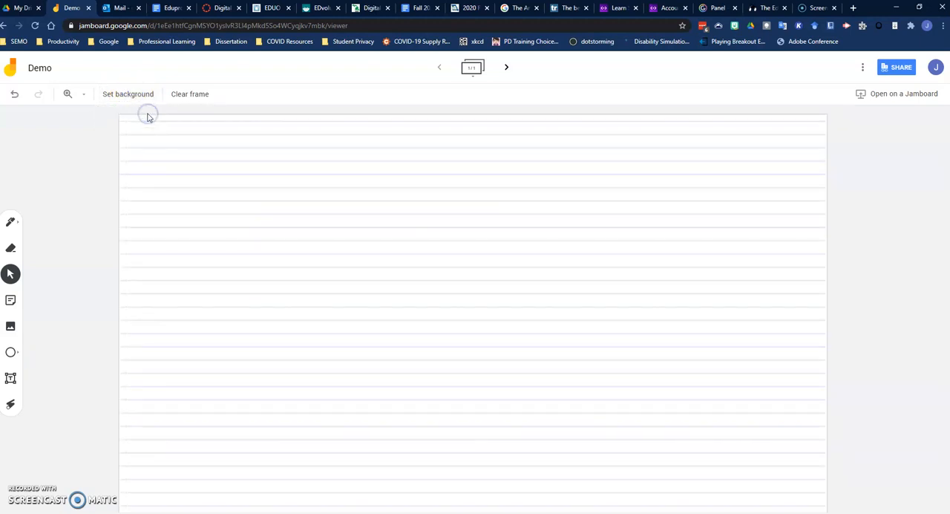
{"action": "left_click", "coordinate": [135, 95]}
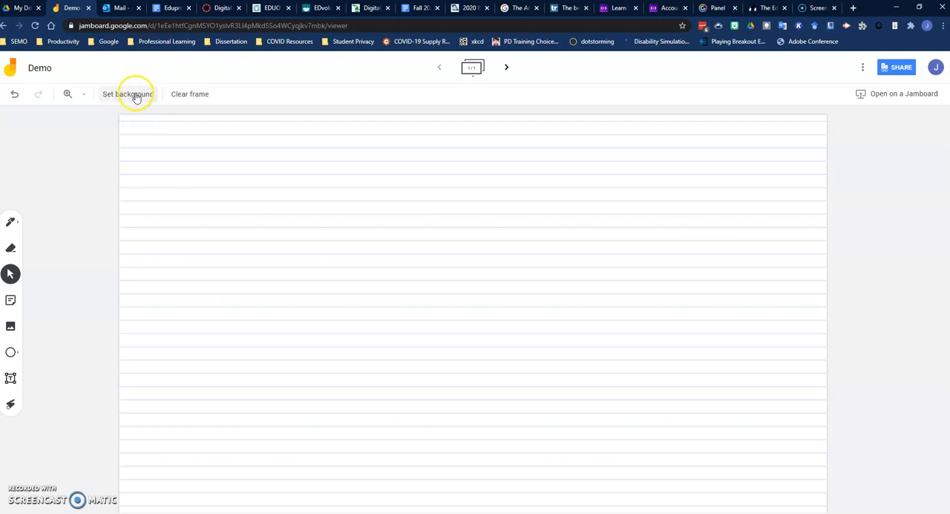
{"action": "left_click", "coordinate": [160, 118]}
{"action": "left_click", "coordinate": [149, 95]}
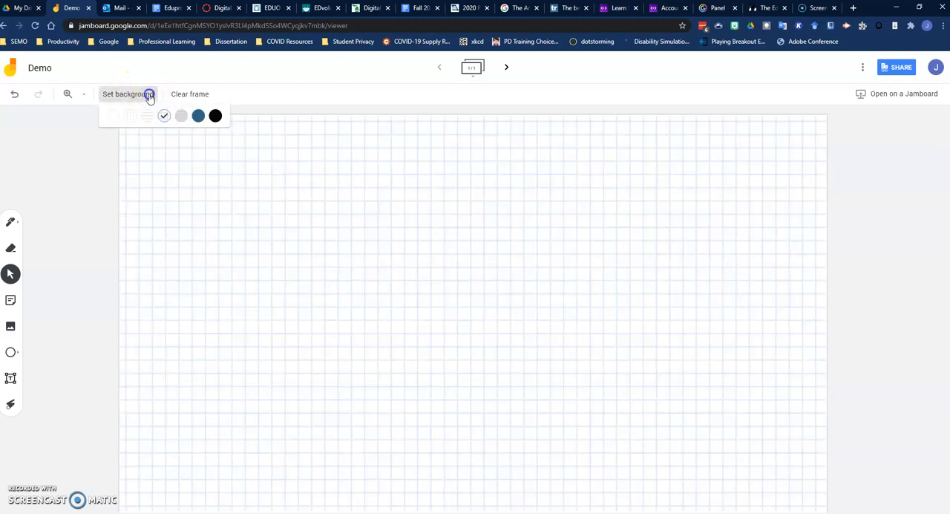
{"action": "left_click", "coordinate": [182, 117]}
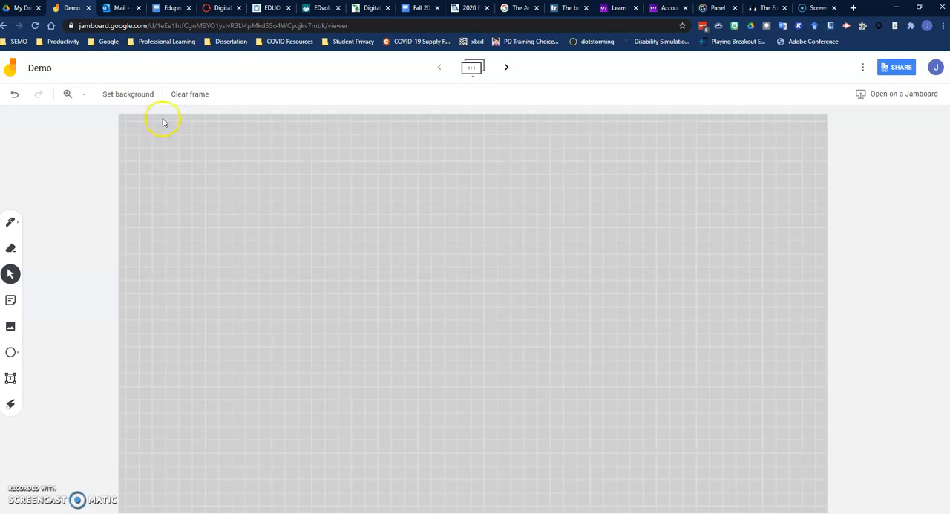
Step: Try the blue and black backgrounds and return the frame to the default background
{"action": "left_click", "coordinate": [129, 94]}
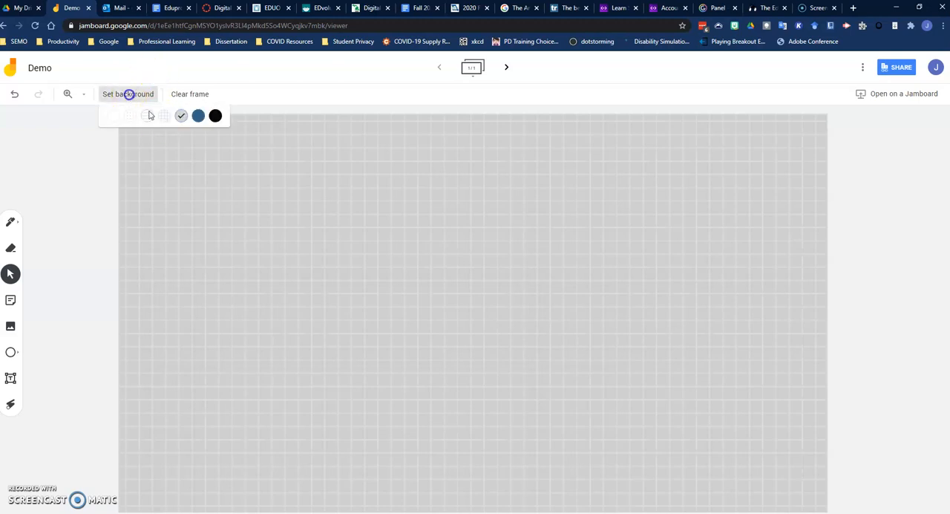
{"action": "left_click", "coordinate": [198, 117]}
{"action": "left_click", "coordinate": [120, 93]}
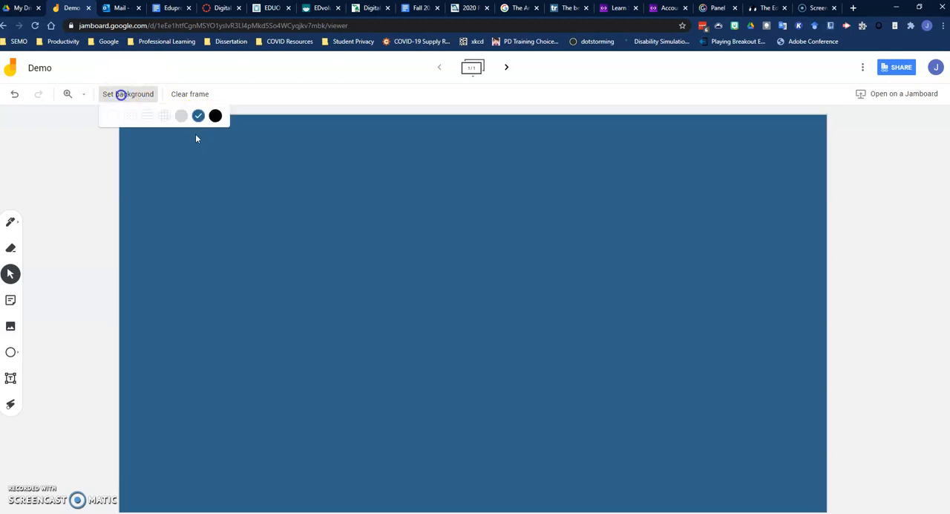
{"action": "left_click", "coordinate": [215, 117]}
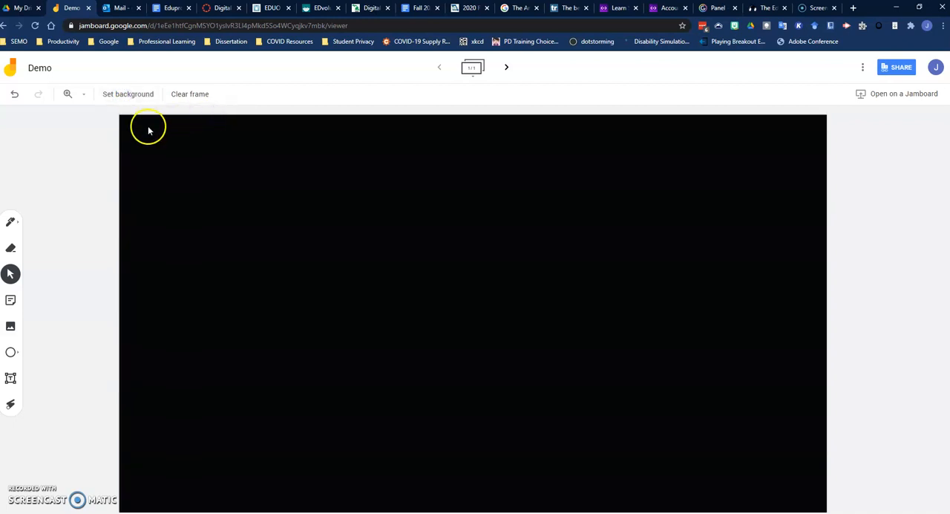
{"action": "left_click", "coordinate": [130, 93]}
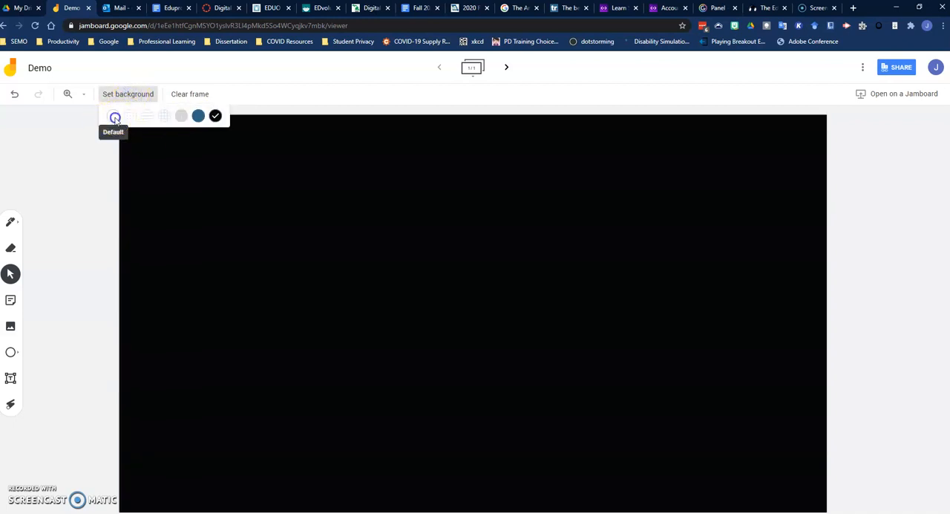
{"action": "left_click", "coordinate": [115, 118]}
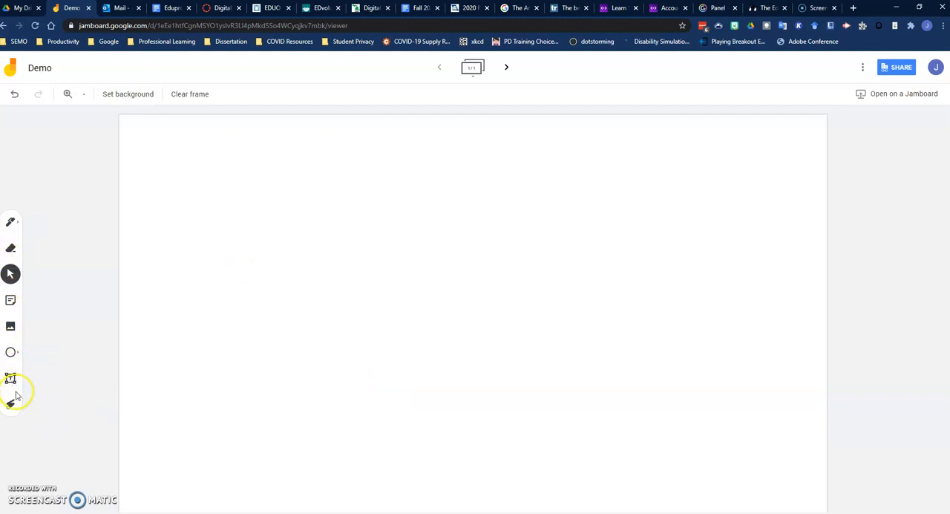
Step: Handwrite a first name near the frame's upper-left corner with the black pen and circle it with the blue brush
{"action": "left_click", "coordinate": [12, 222]}
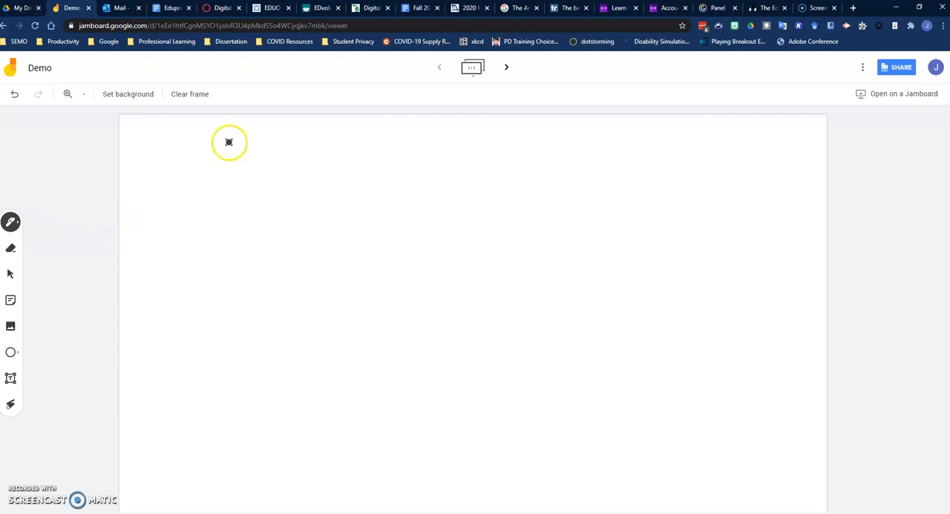
{"action": "left_click_drag", "start_coordinate": [183, 150], "coordinate": [205, 214]}
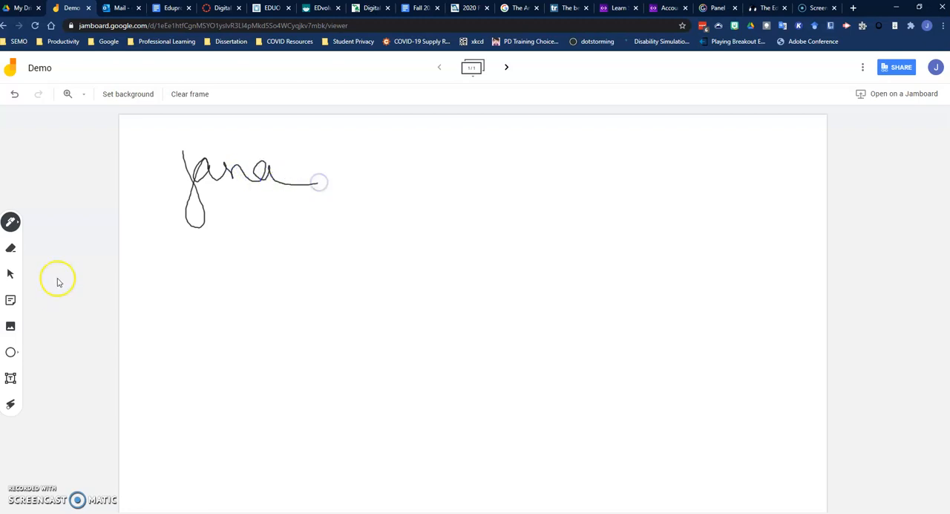
{"action": "left_click", "coordinate": [18, 224]}
{"action": "left_click", "coordinate": [64, 223]}
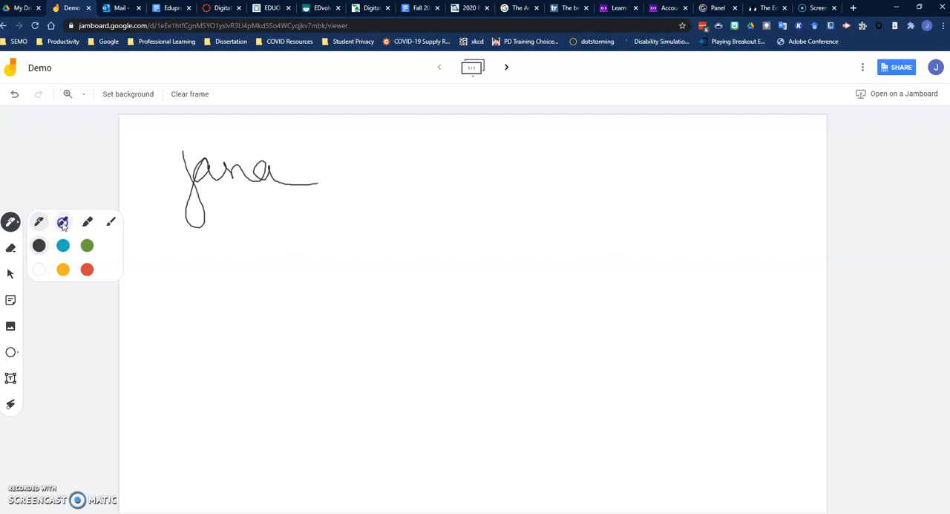
{"action": "left_click", "coordinate": [86, 221]}
{"action": "left_click", "coordinate": [111, 221]}
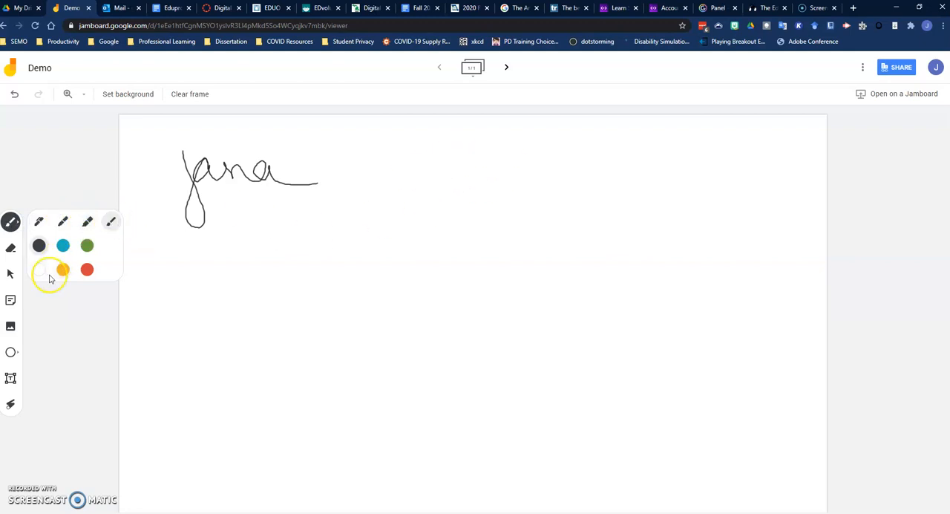
{"action": "left_click", "coordinate": [62, 247]}
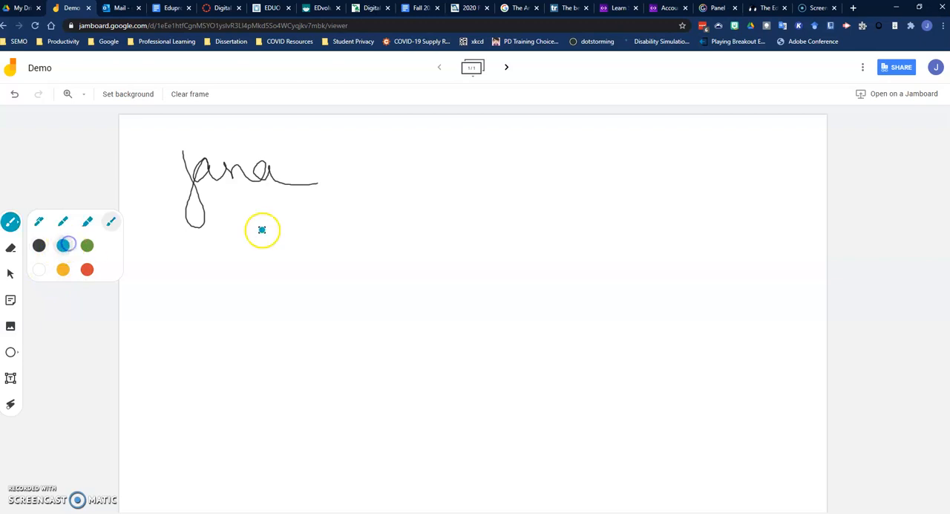
{"action": "mouse_move", "coordinate": [211, 195]}
{"action": "left_mouse_down"}
{"action": "mouse_move", "coordinate": [253, 222]}
{"action": "mouse_move", "coordinate": [320, 216]}
{"action": "mouse_move", "coordinate": [229, 136]}
{"action": "mouse_move", "coordinate": [131, 221]}
{"action": "mouse_move", "coordinate": [339, 258]}
{"action": "left_mouse_up"}
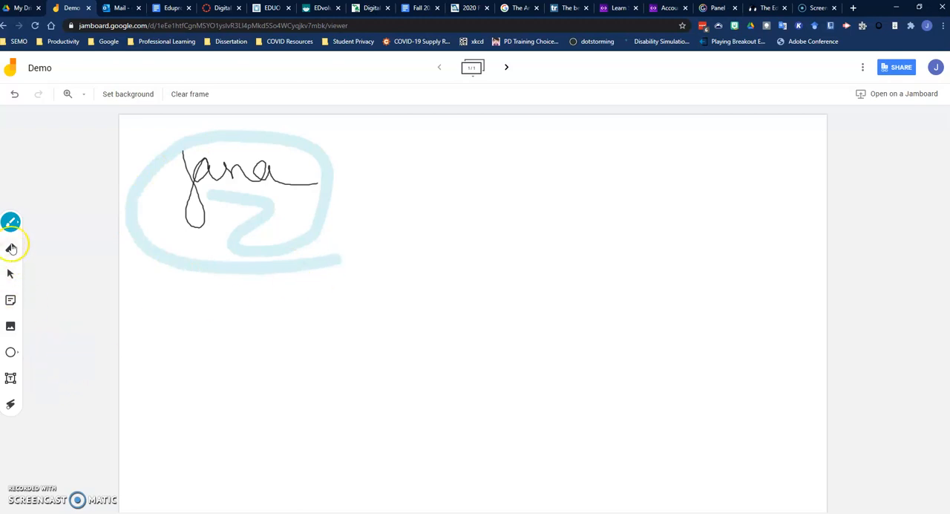
Step: Erase part of the blue brush stroke under the handwriting and clear the whole frame
{"action": "left_click", "coordinate": [12, 248]}
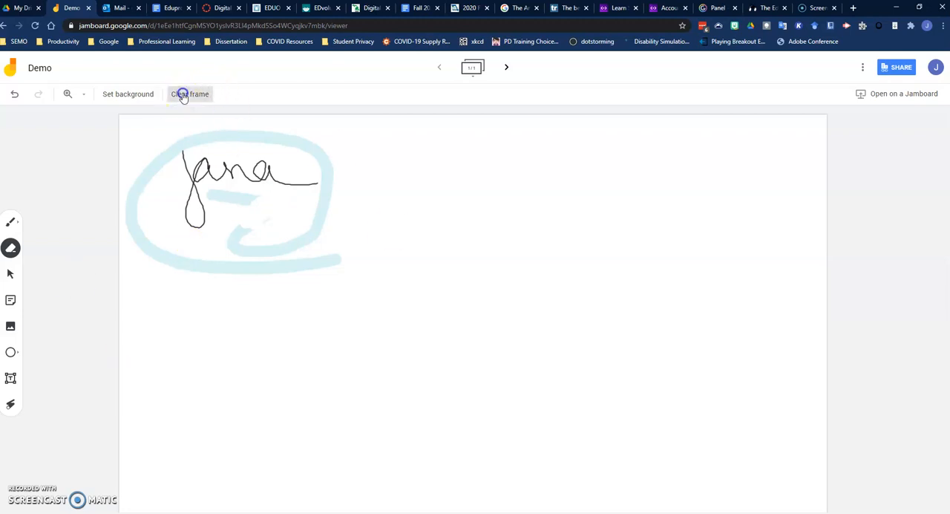
{"action": "left_click", "coordinate": [181, 97]}
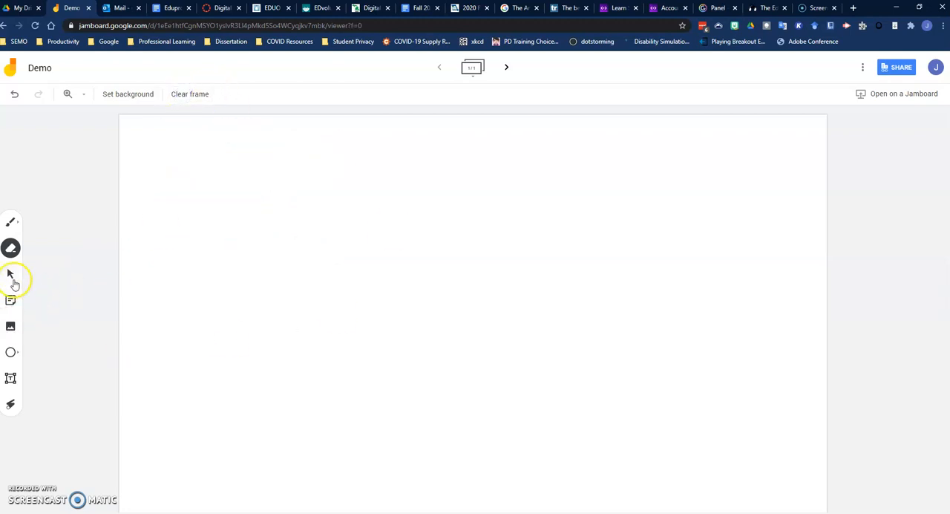
Step: Add a blue sticky note reading "Kind of like a Padlet" and dismiss the additional blank note
{"action": "left_click", "coordinate": [12, 302]}
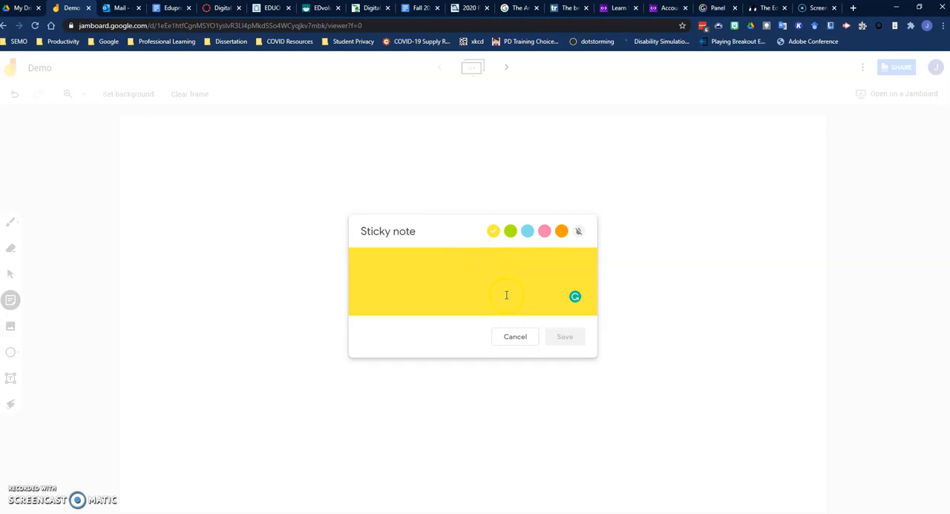
{"action": "left_click", "coordinate": [527, 231]}
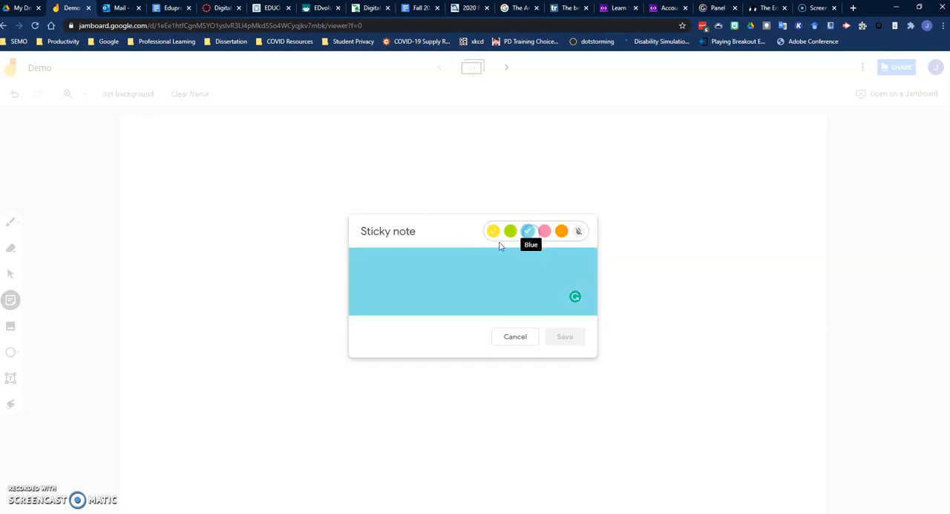
{"action": "left_click", "coordinate": [402, 265]}
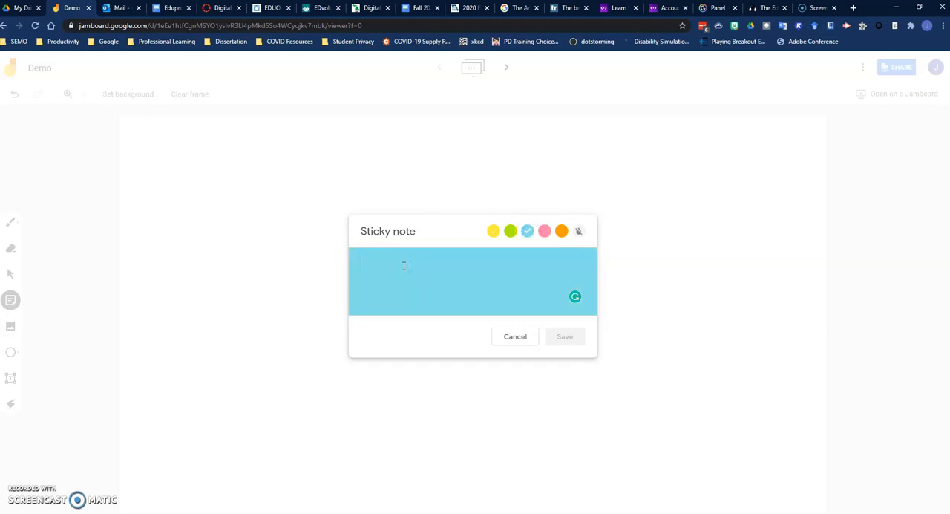
{"action": "type", "text": "Kind of like a Padlet"}
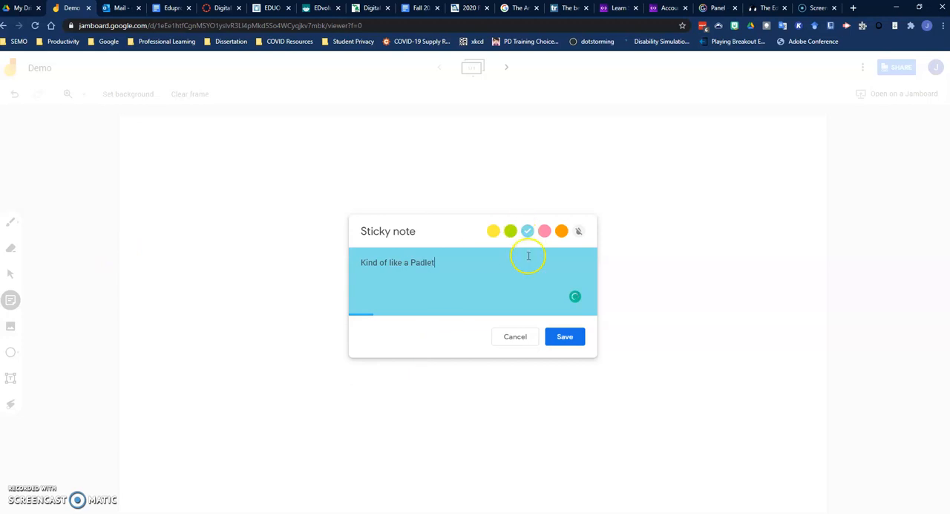
{"action": "left_click", "coordinate": [565, 336]}
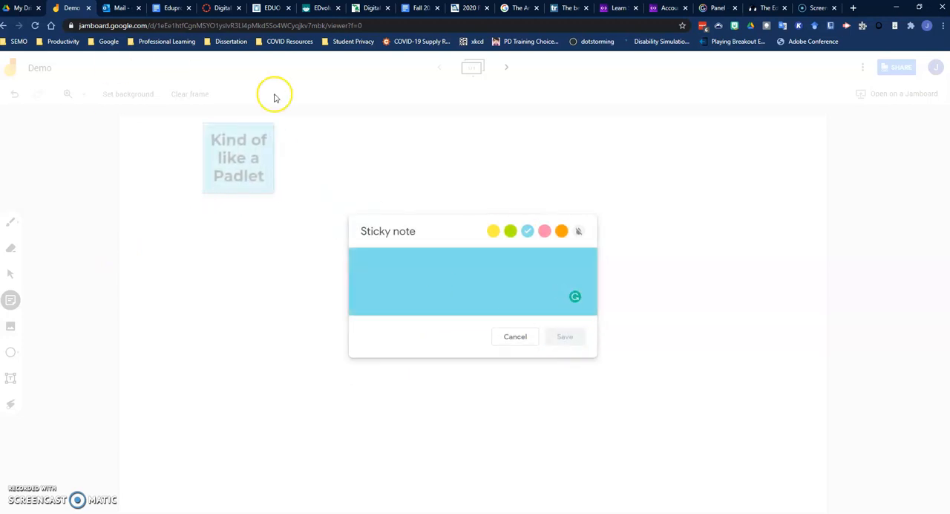
{"action": "left_click", "coordinate": [515, 336]}
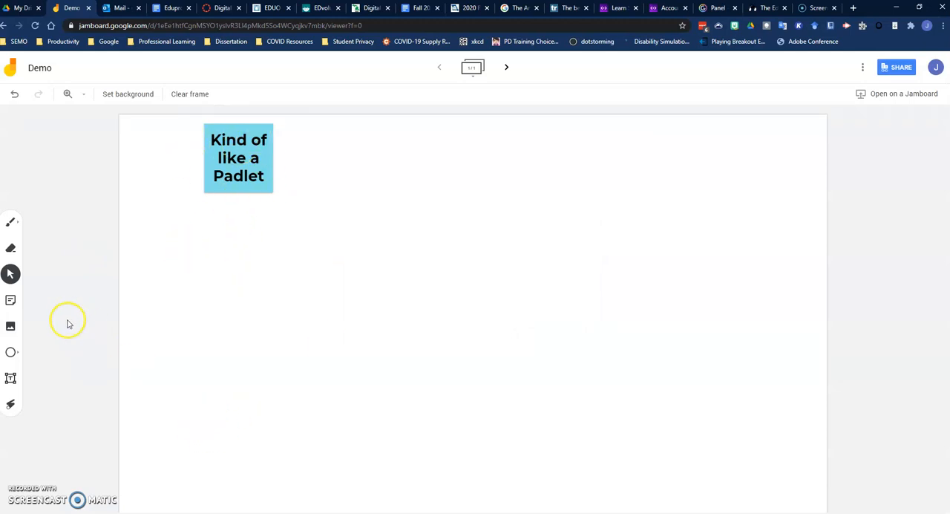
Step: Insert the "Tech on website" Venn diagram image from the recent Google Drive images into the frame
{"action": "left_click", "coordinate": [10, 327]}
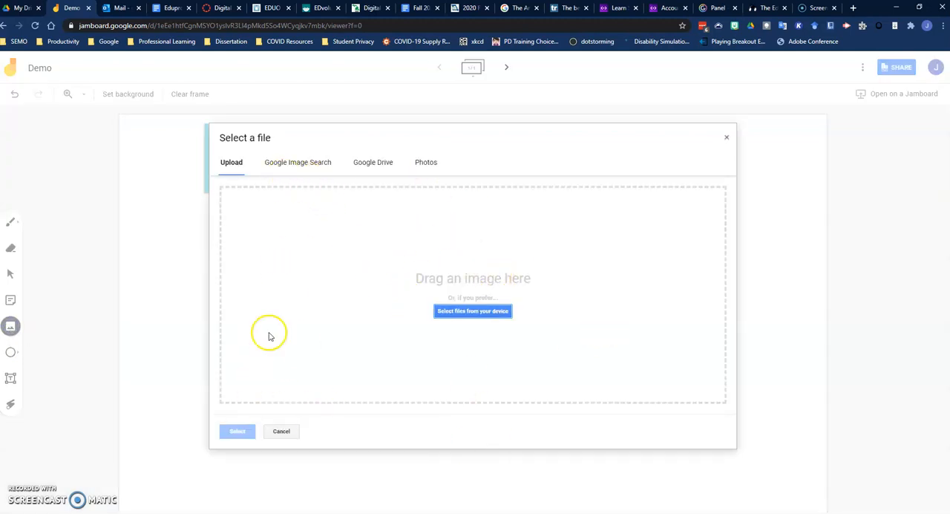
{"action": "left_click", "coordinate": [312, 163]}
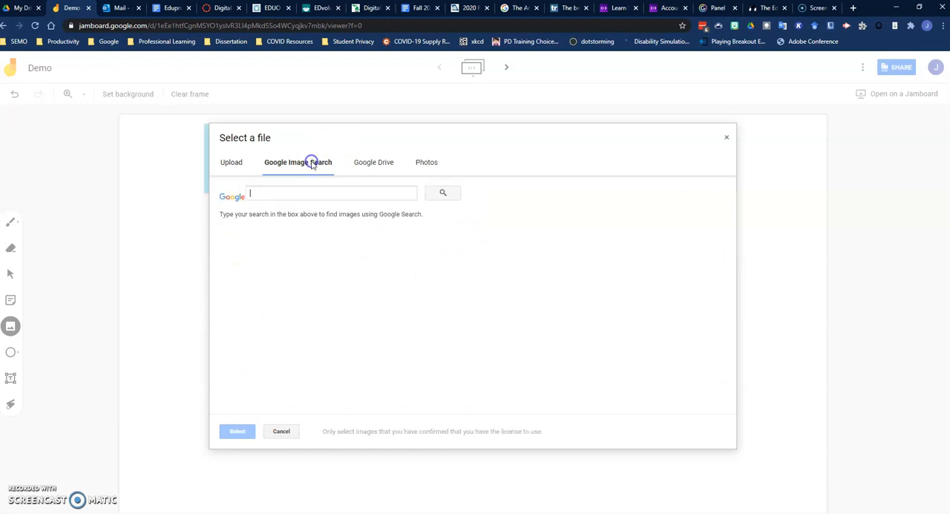
{"action": "left_click", "coordinate": [379, 164]}
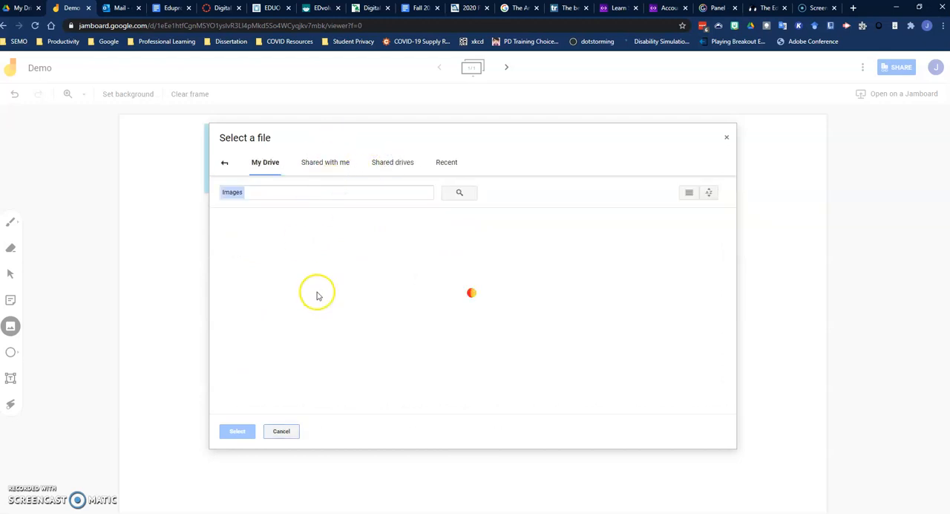
{"action": "left_click", "coordinate": [449, 161]}
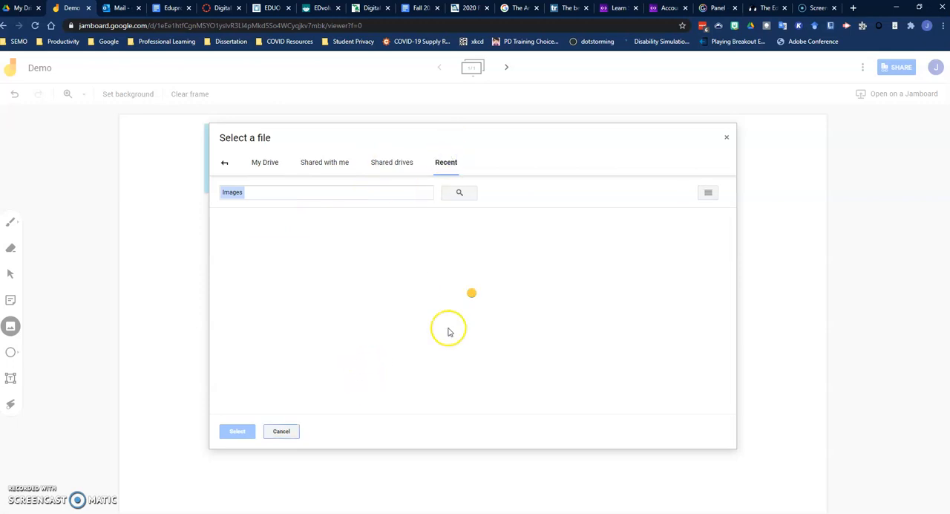
{"action": "scroll", "coordinate": [448, 323], "scroll_direction": "down", "scroll_amount": 3}
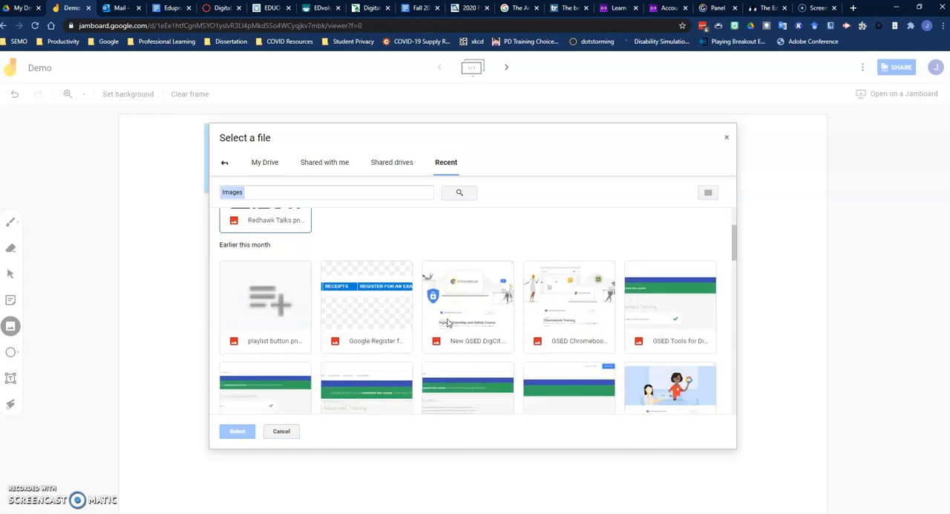
{"action": "scroll", "coordinate": [467, 359], "scroll_direction": "down", "scroll_amount": 12}
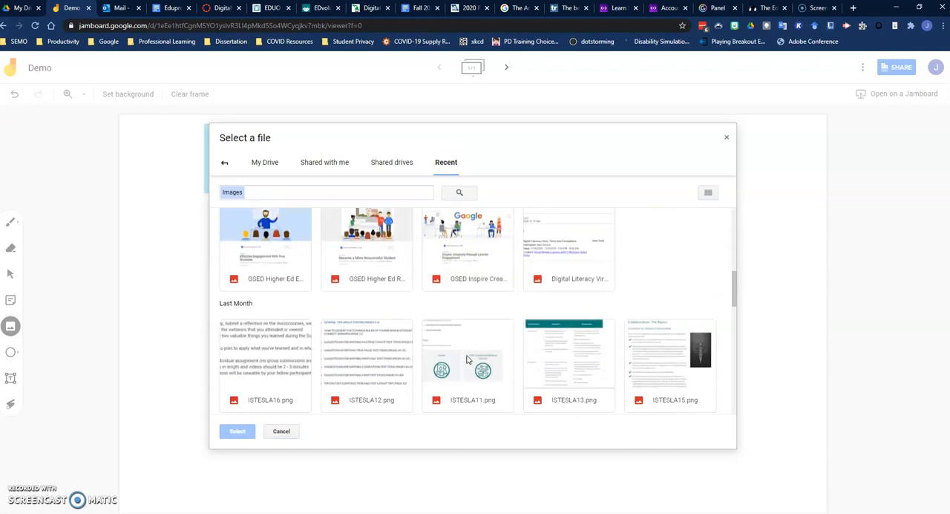
{"action": "scroll", "coordinate": [468, 359], "scroll_direction": "down", "scroll_amount": 5}
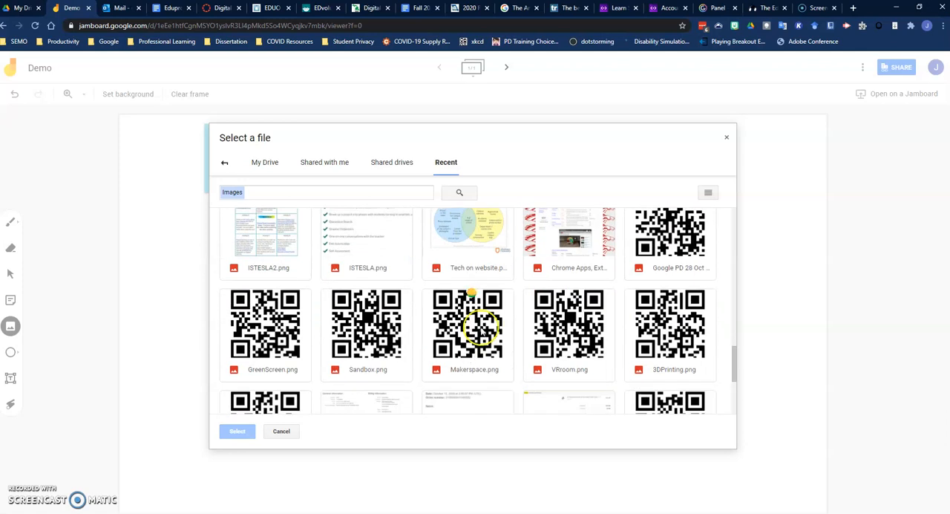
{"action": "left_click", "coordinate": [465, 272]}
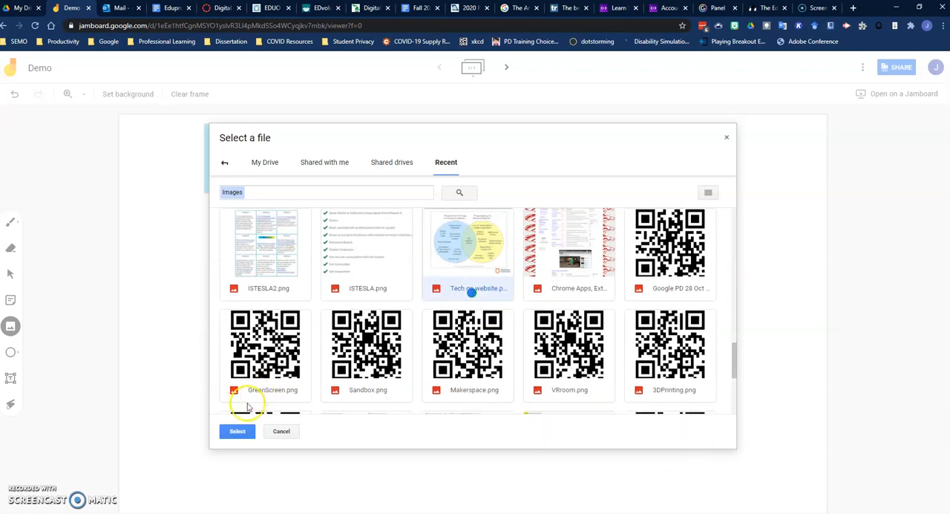
{"action": "left_click", "coordinate": [237, 431]}
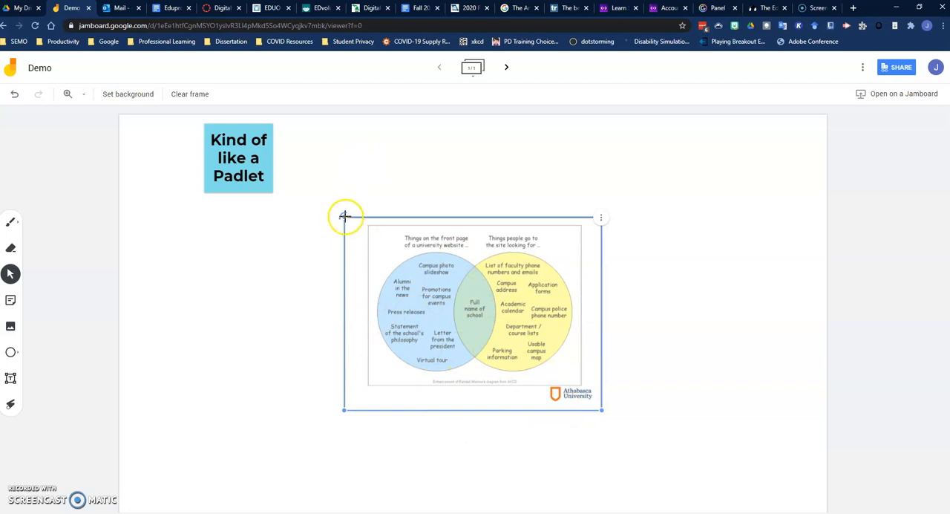
Step: Rotate the Venn diagram image slightly counterclockwise, shrink it a little and move it below the blue sticky note
{"action": "left_click_drag", "start_coordinate": [339, 217], "coordinate": [326, 239]}
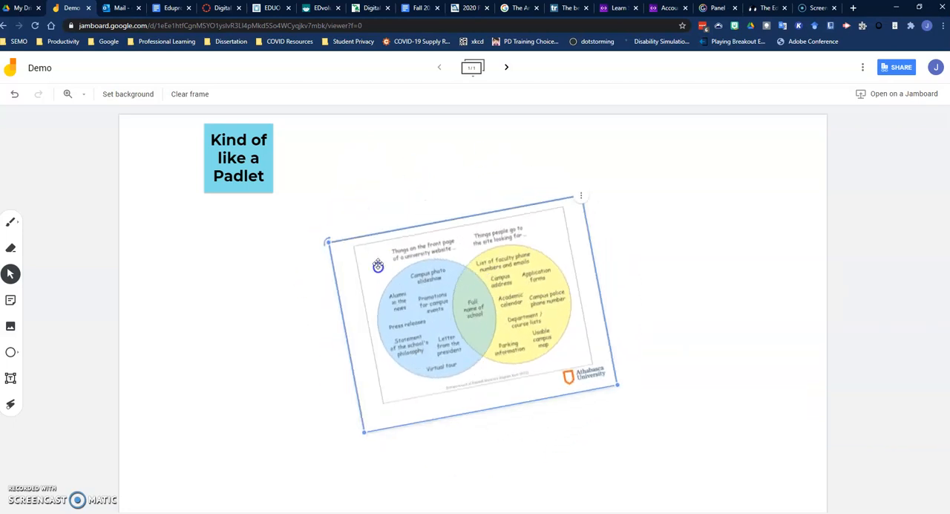
{"action": "mouse_move", "coordinate": [365, 429]}
{"action": "left_mouse_down"}
{"action": "mouse_move", "coordinate": [460, 316]}
{"action": "mouse_move", "coordinate": [264, 488]}
{"action": "mouse_move", "coordinate": [357, 416]}
{"action": "left_mouse_up"}
{"action": "left_click", "coordinate": [583, 196]}
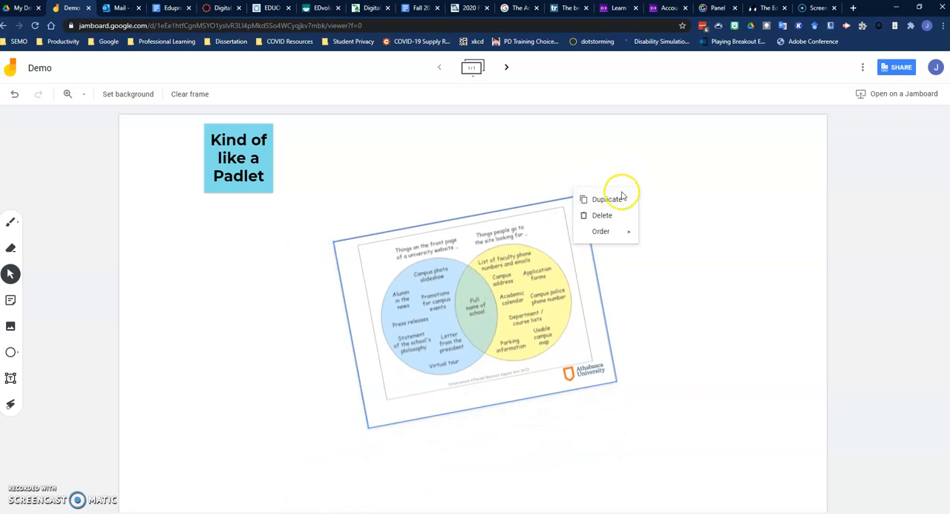
{"action": "mouse_move", "coordinate": [629, 236]}
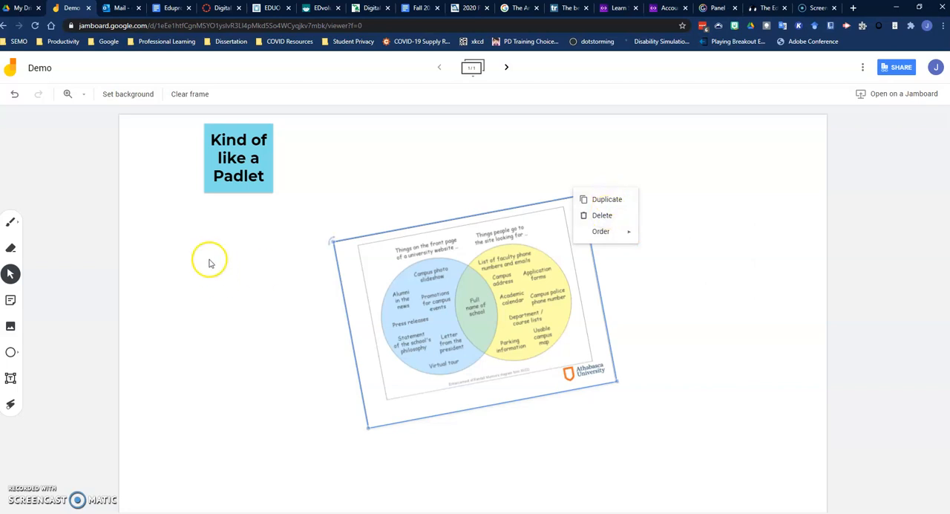
{"action": "left_click_drag", "start_coordinate": [466, 276], "coordinate": [282, 280]}
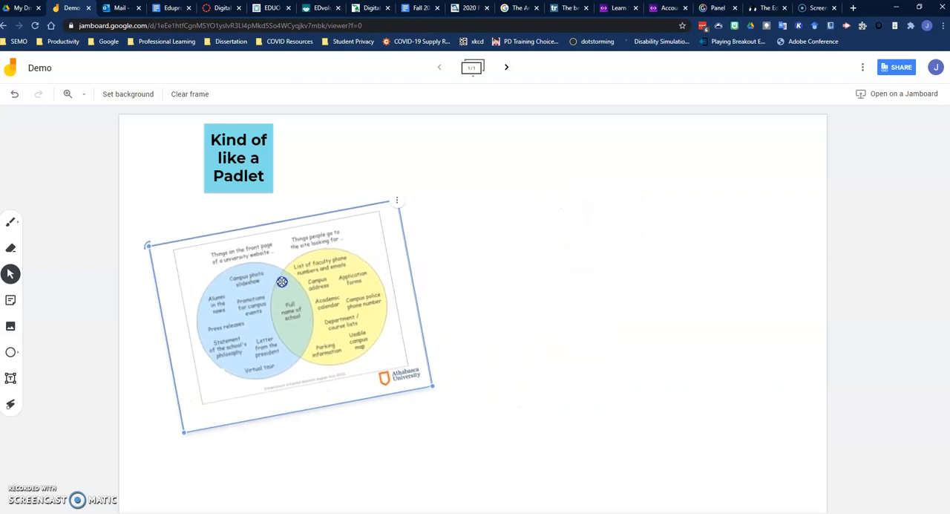
Step: Draw a circle in the frame's upper-right area and duplicate it, placing the copy so it partly overlaps the original
{"action": "left_click", "coordinate": [11, 352]}
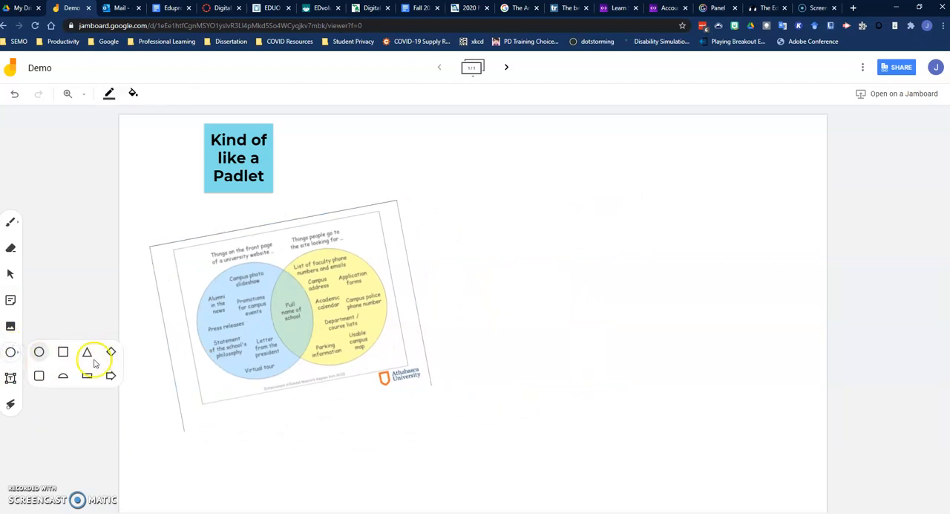
{"action": "left_click", "coordinate": [39, 352]}
{"action": "left_click_drag", "start_coordinate": [499, 157], "coordinate": [582, 245]}
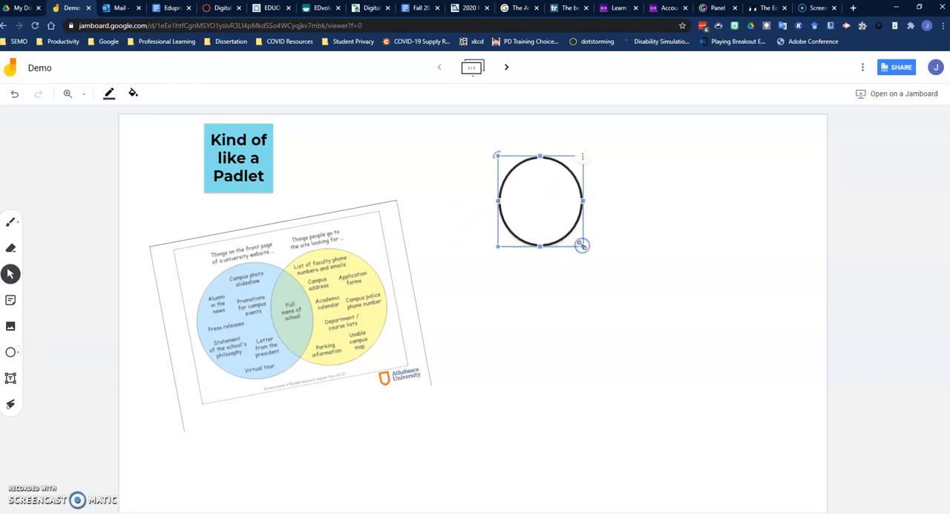
{"action": "left_click", "coordinate": [583, 159]}
{"action": "left_click", "coordinate": [585, 161]}
{"action": "left_click_drag", "start_coordinate": [579, 208], "coordinate": [611, 194]}
{"action": "left_click", "coordinate": [736, 291]}
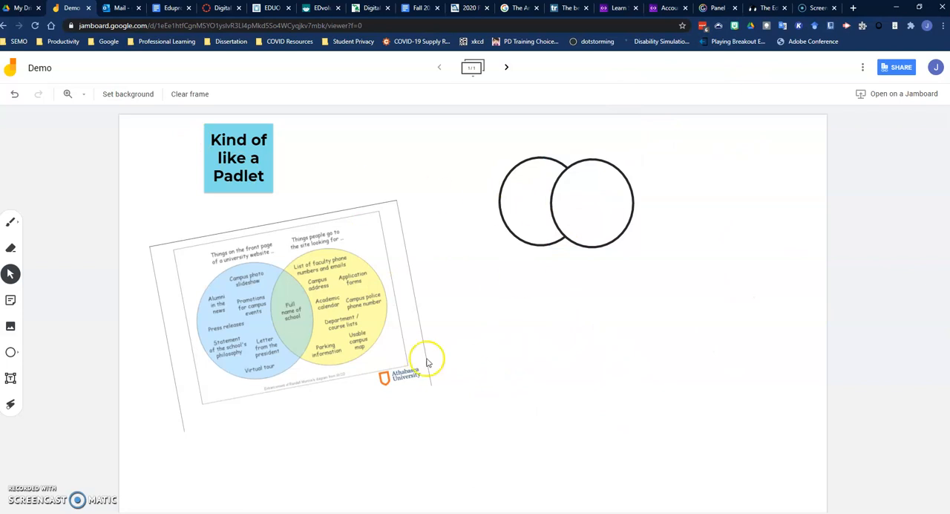
Step: Add an enlarged text box below the two circles reading "Type in the box!"
{"action": "left_click", "coordinate": [12, 353]}
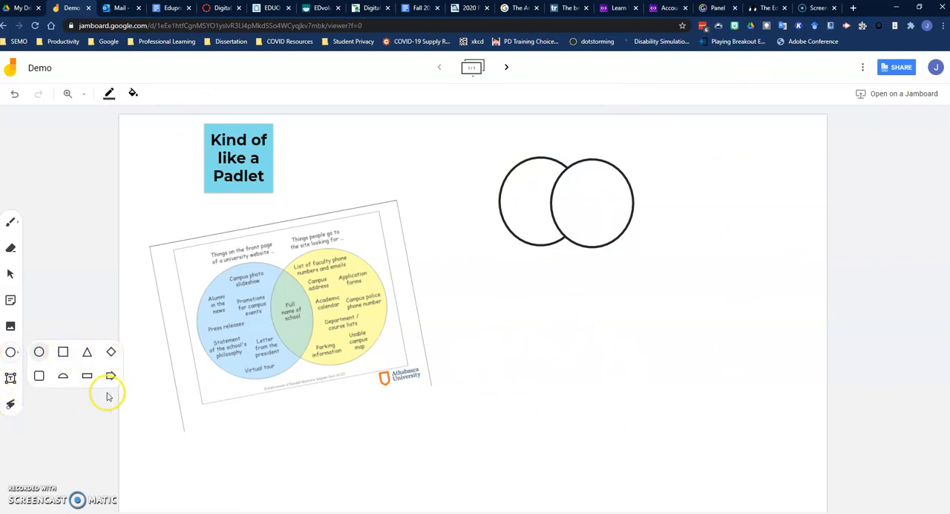
{"action": "left_click", "coordinate": [10, 377]}
{"action": "left_click_drag", "start_coordinate": [518, 280], "coordinate": [528, 333]}
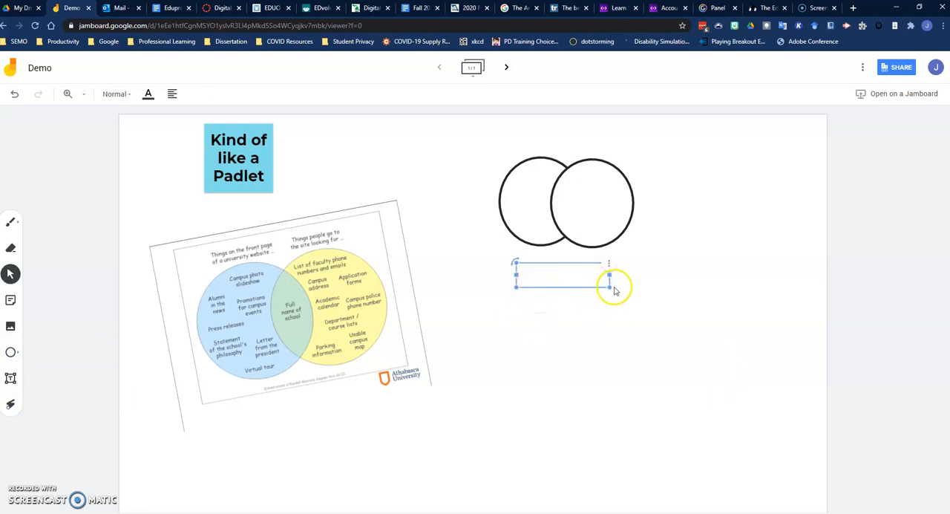
{"action": "left_click_drag", "start_coordinate": [609, 284], "coordinate": [691, 349]}
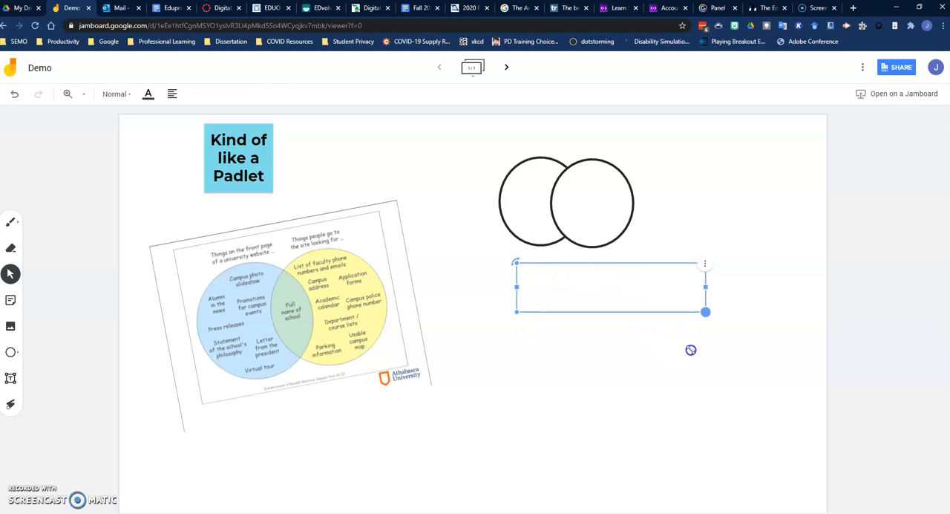
{"action": "left_click", "coordinate": [535, 279]}
{"action": "type", "text": "TYpe"}
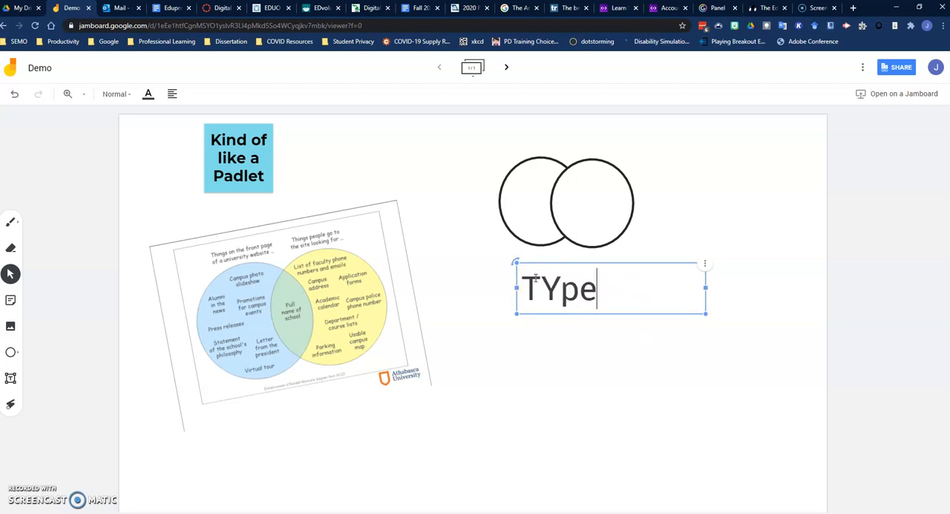
{"action": "type", "text": " in the box!"}
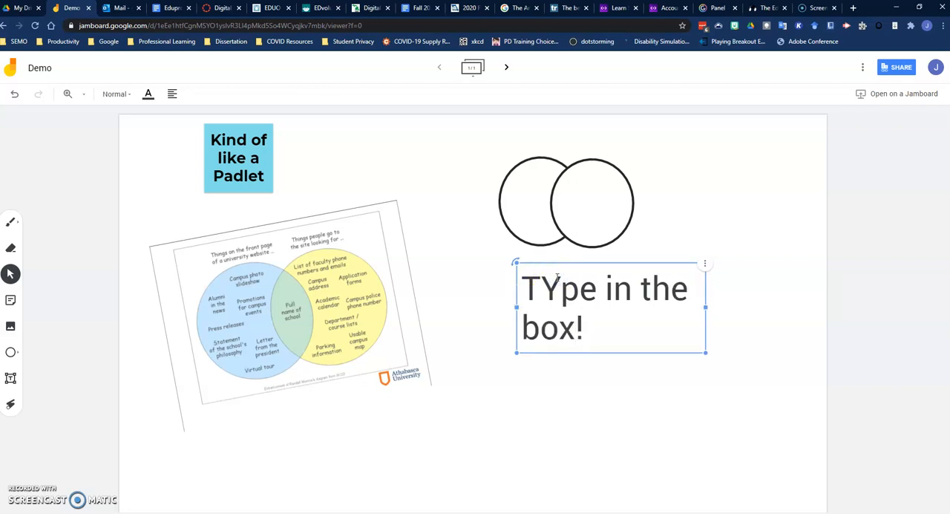
{"action": "left_click", "coordinate": [557, 279]}
{"action": "key", "text": "BackSpace"}
{"action": "type", "text": "y"}
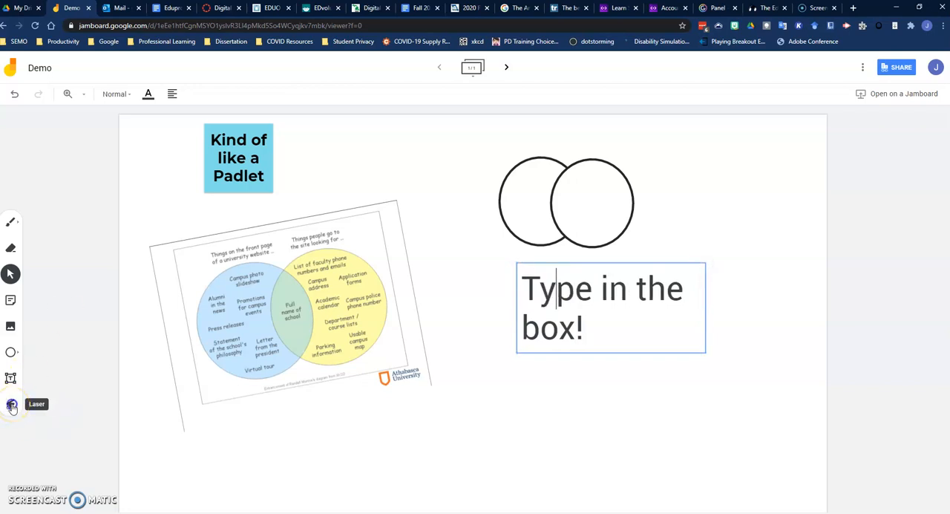
Step: Demonstrate the laser by tracing temporary strokes across the frame, including under "Type in the" and beside the circles
{"action": "left_click", "coordinate": [12, 406]}
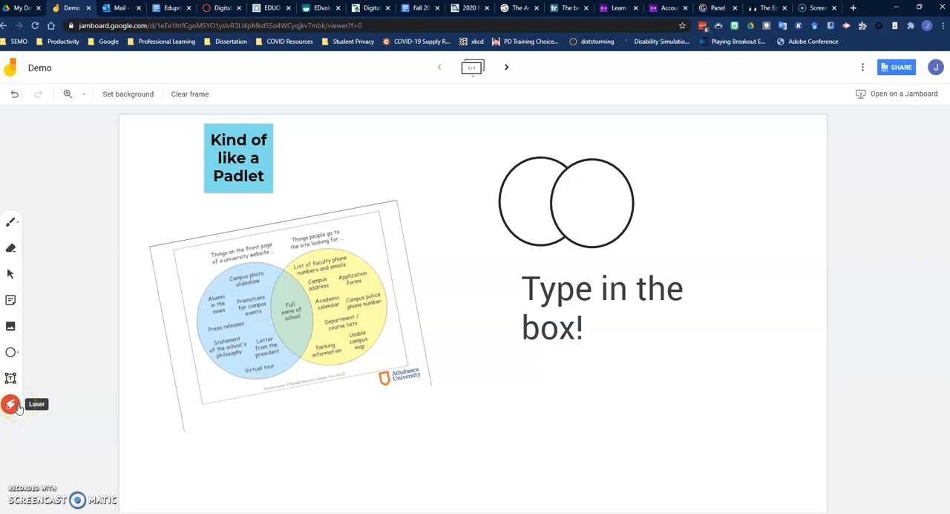
{"action": "mouse_move", "coordinate": [170, 205]}
{"action": "left_mouse_down"}
{"action": "mouse_move", "coordinate": [307, 185]}
{"action": "mouse_move", "coordinate": [153, 142]}
{"action": "left_mouse_up"}
{"action": "left_click_drag", "start_coordinate": [184, 472], "coordinate": [606, 356]}
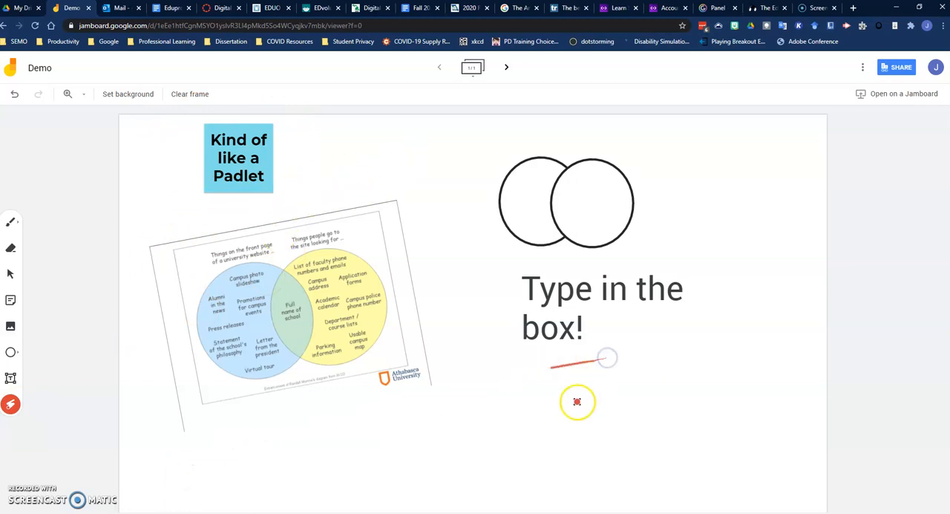
{"action": "left_click_drag", "start_coordinate": [534, 311], "coordinate": [685, 301]}
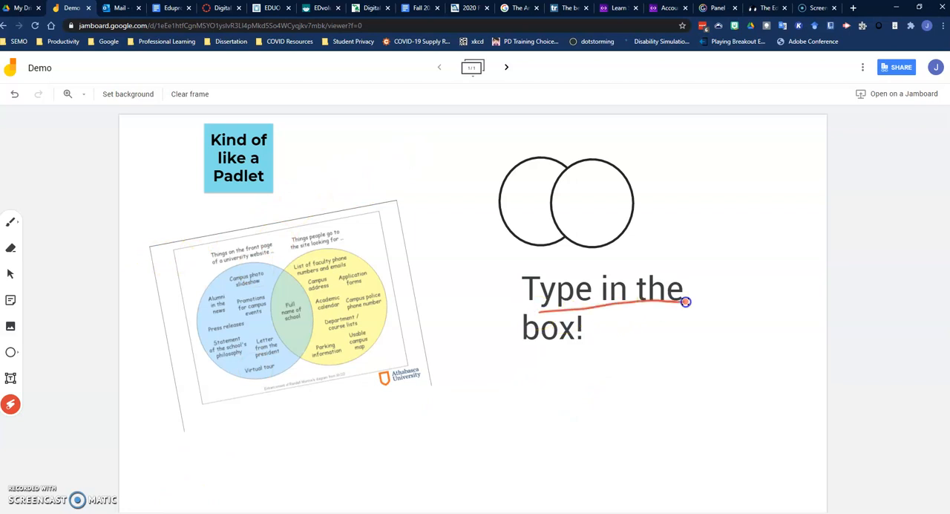
{"action": "mouse_move", "coordinate": [479, 280]}
{"action": "left_mouse_down"}
{"action": "mouse_move", "coordinate": [438, 367]}
{"action": "mouse_move", "coordinate": [751, 339]}
{"action": "mouse_move", "coordinate": [751, 182]}
{"action": "left_mouse_up"}
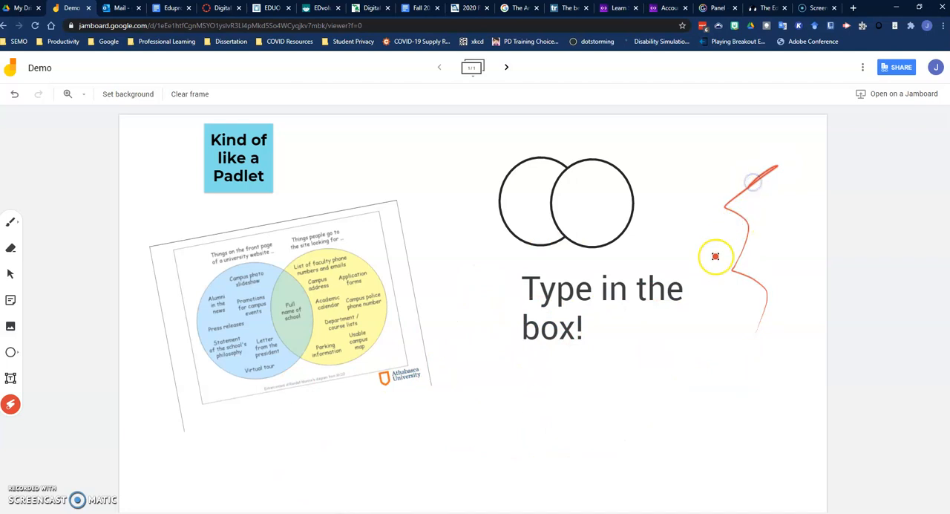